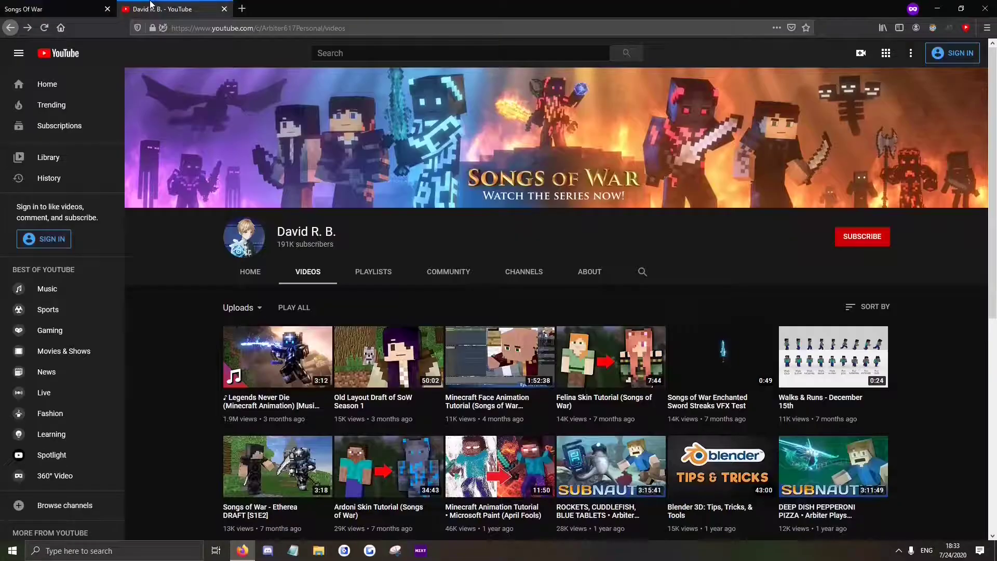
pyautogui.scroll(-1, 184, 359)
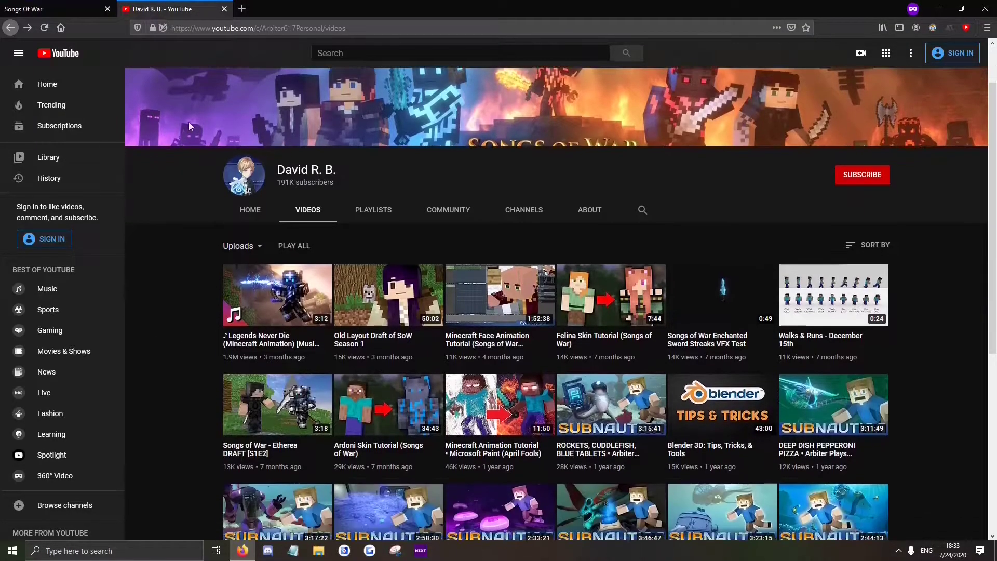
# Join the SoW RP roleplay server from the Minecraft multiplayer server list.
pyautogui.doubleClick(305, 181)
pyautogui.tripleClick(305, 181)
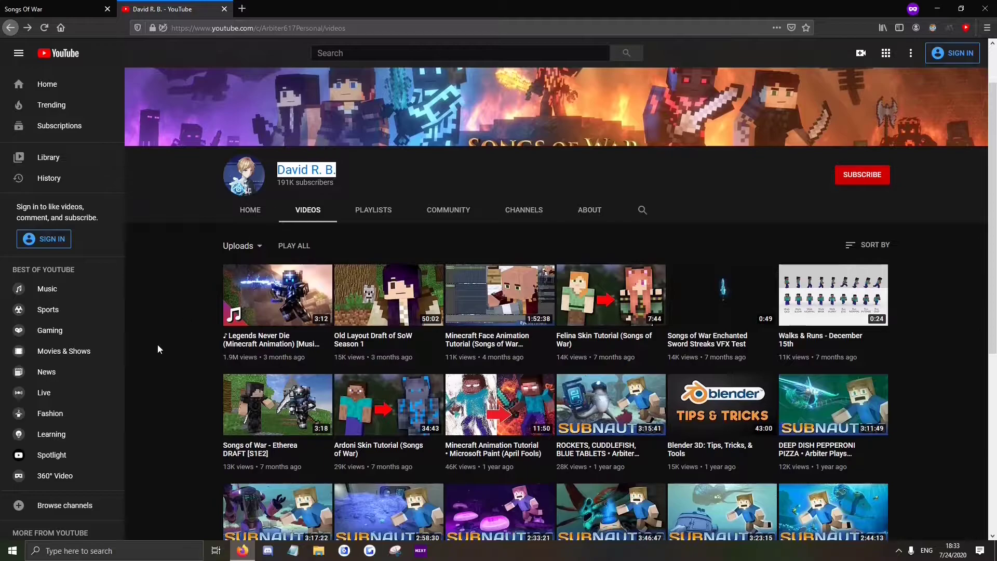
pyautogui.click(162, 326)
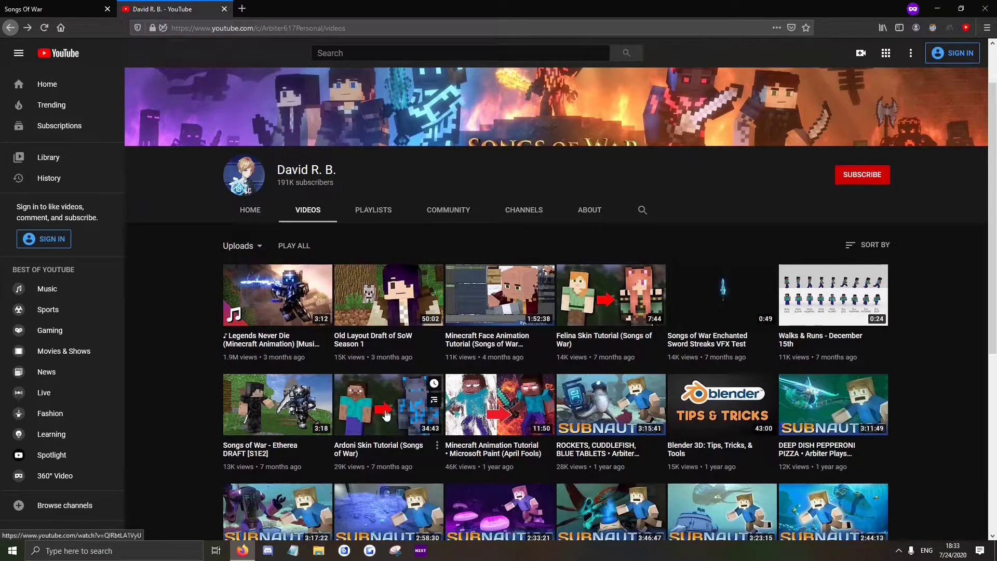
pyautogui.moveTo(499, 295)
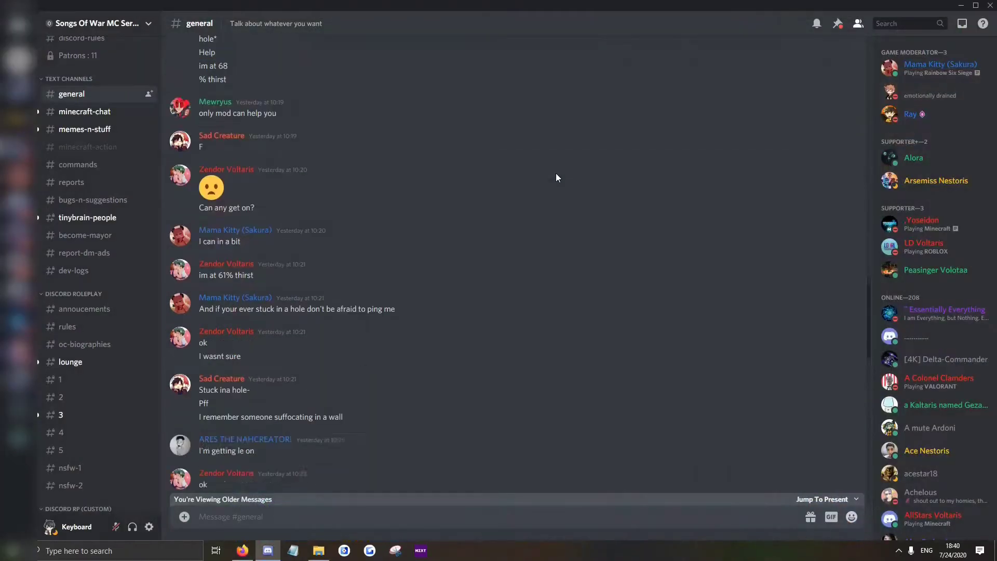
pyautogui.scroll(-5, 554, 171)
pyautogui.scroll(-5, 554, 169)
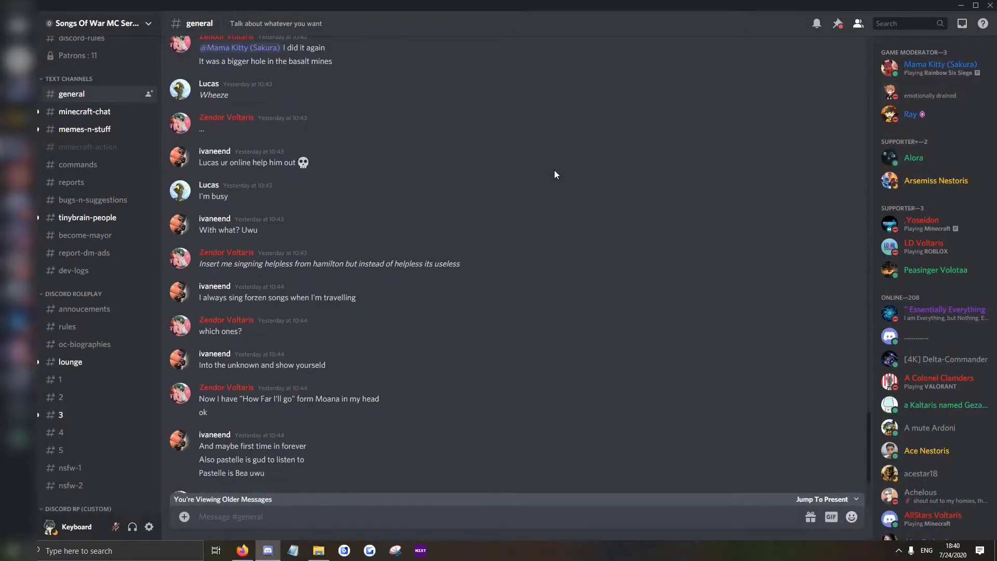
pyautogui.scroll(-5, 554, 170)
pyautogui.scroll(-5, 552, 171)
pyautogui.scroll(-5, 554, 172)
pyautogui.scroll(-5, 554, 171)
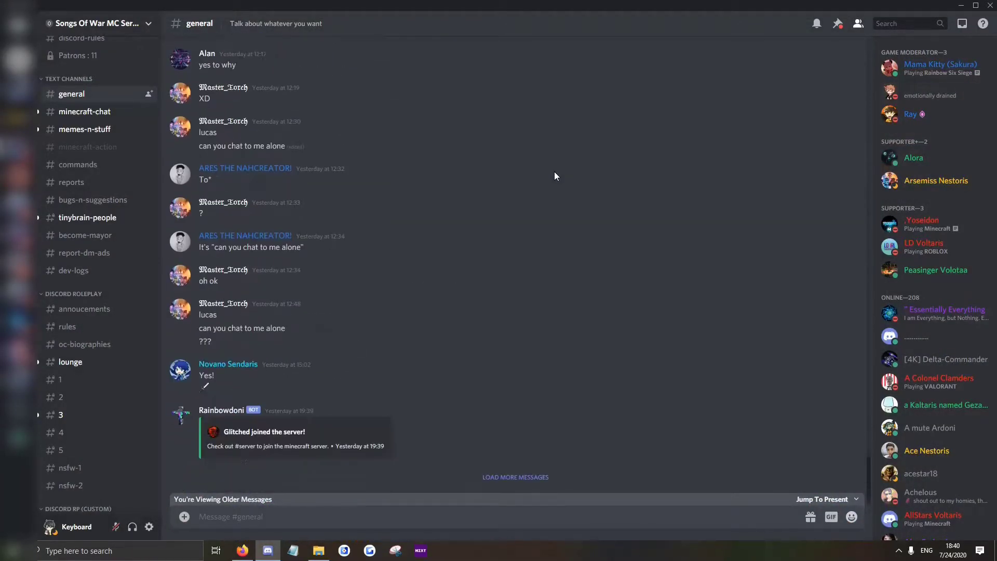
pyautogui.scroll(-5, 554, 171)
pyautogui.scroll(-5, 554, 171)
pyautogui.scroll(-5, 554, 169)
pyautogui.scroll(-5, 554, 170)
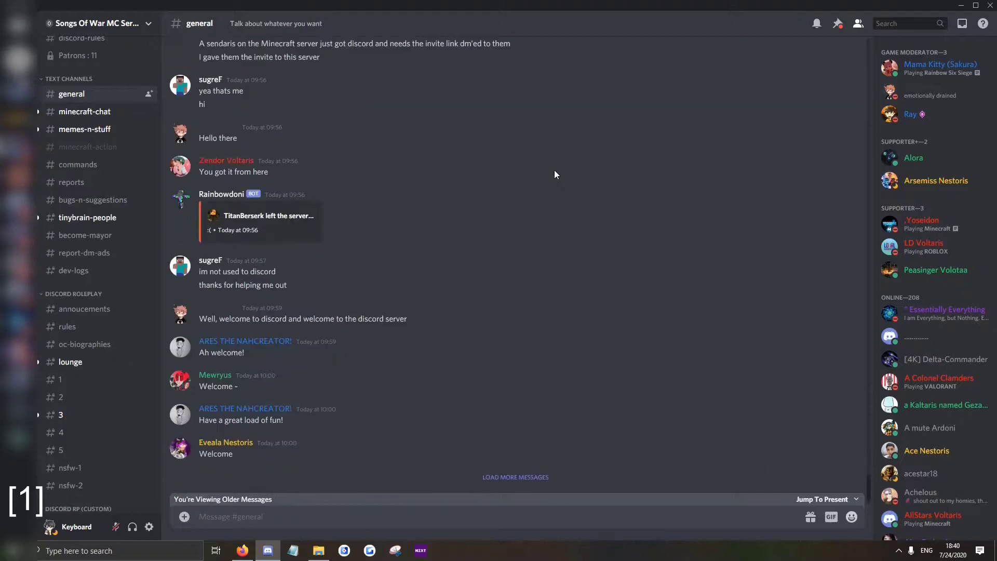
pyautogui.scroll(-5, 554, 170)
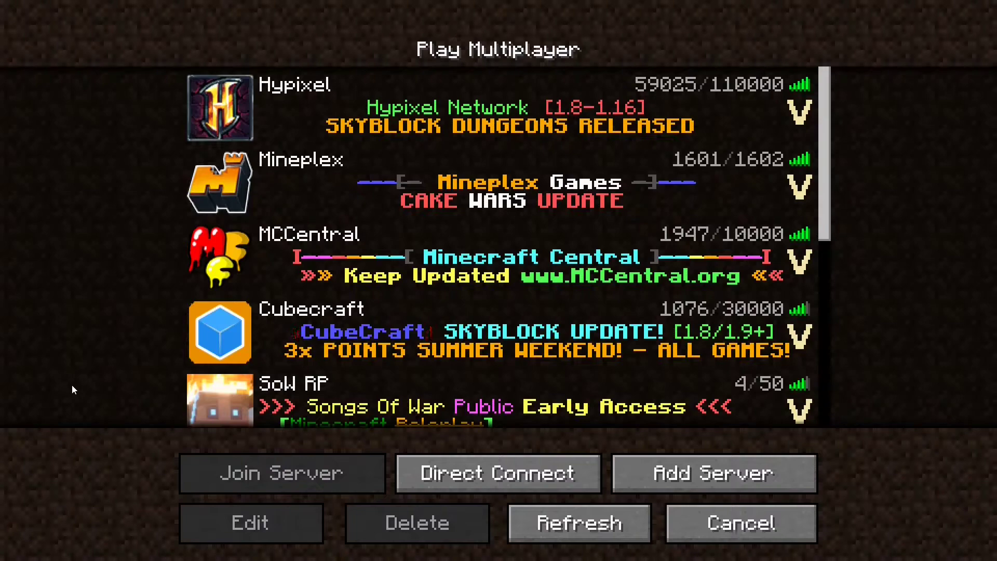
pyautogui.scroll(-1, 156, 374)
pyautogui.click(232, 358)
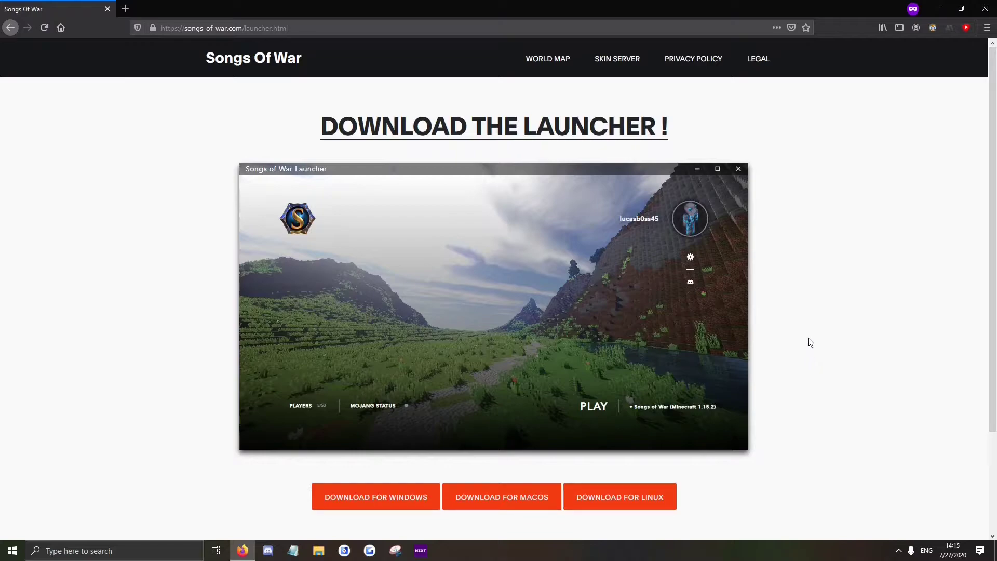
# Download the Windows launcher installer, save it, and run the setup .exe from Downloads.
pyautogui.click(350, 496)
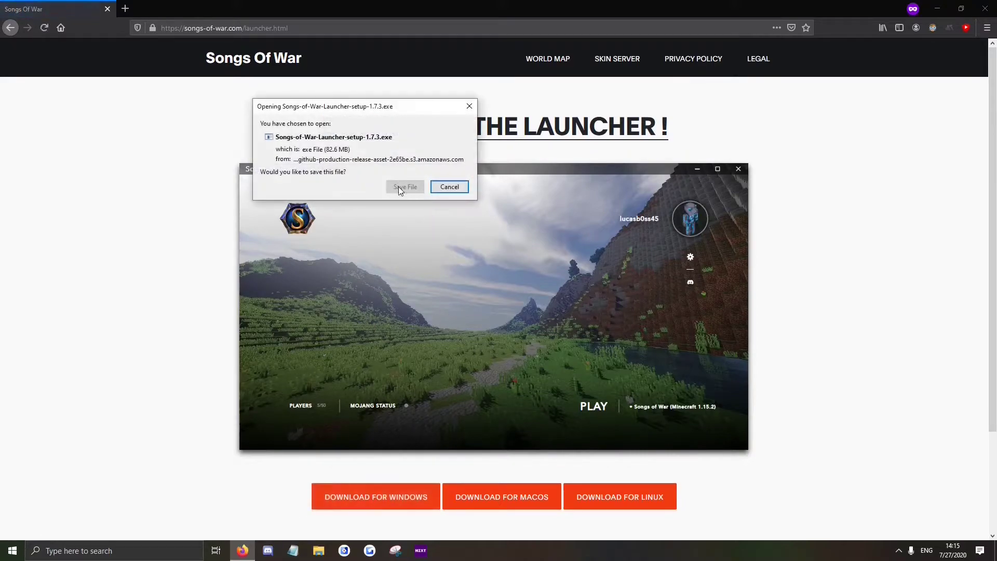
pyautogui.click(400, 190)
pyautogui.click(864, 28)
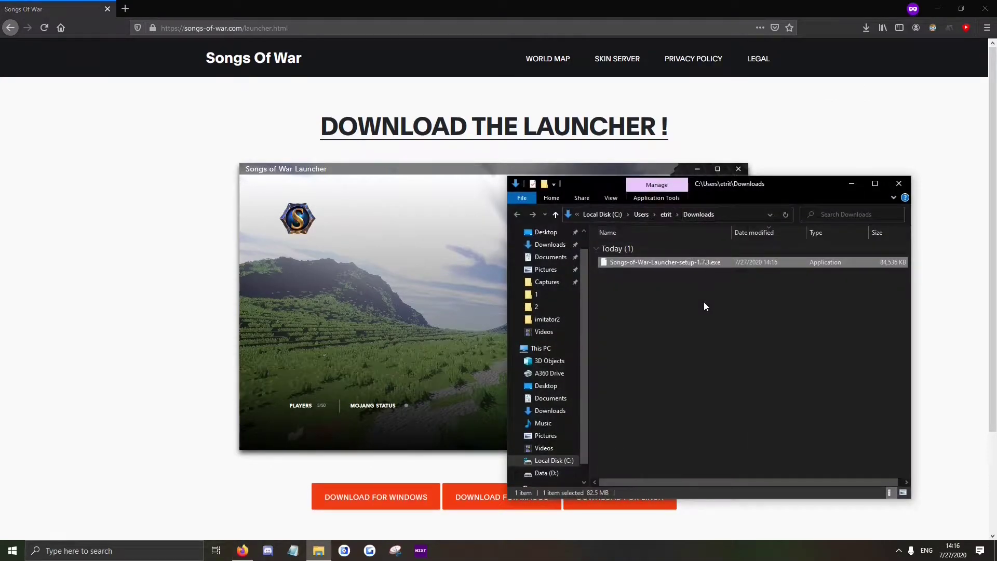
pyautogui.doubleClick(715, 263)
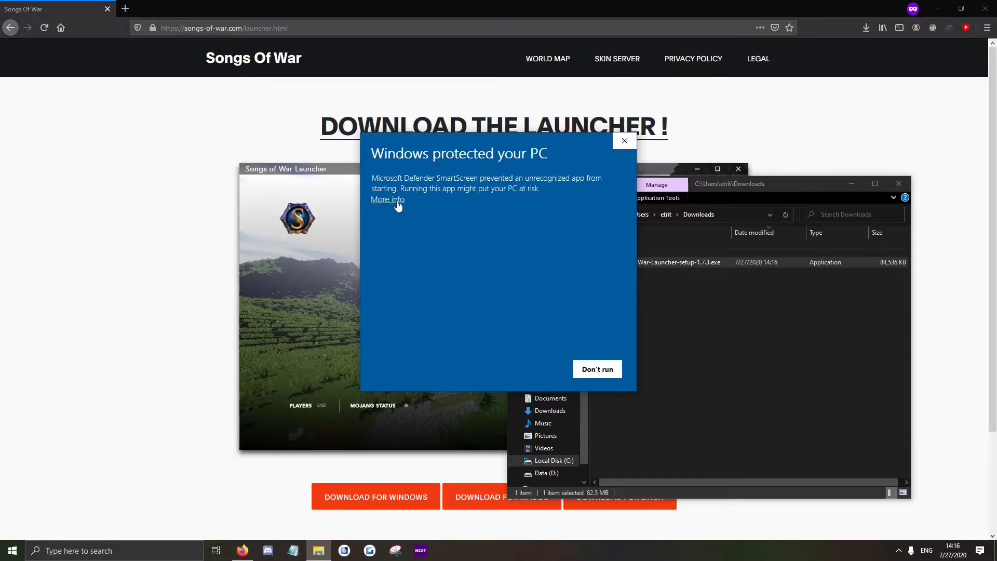
# Bypass the Windows SmartScreen warning via More info and Run anyway.
pyautogui.click(398, 204)
pyautogui.click(535, 369)
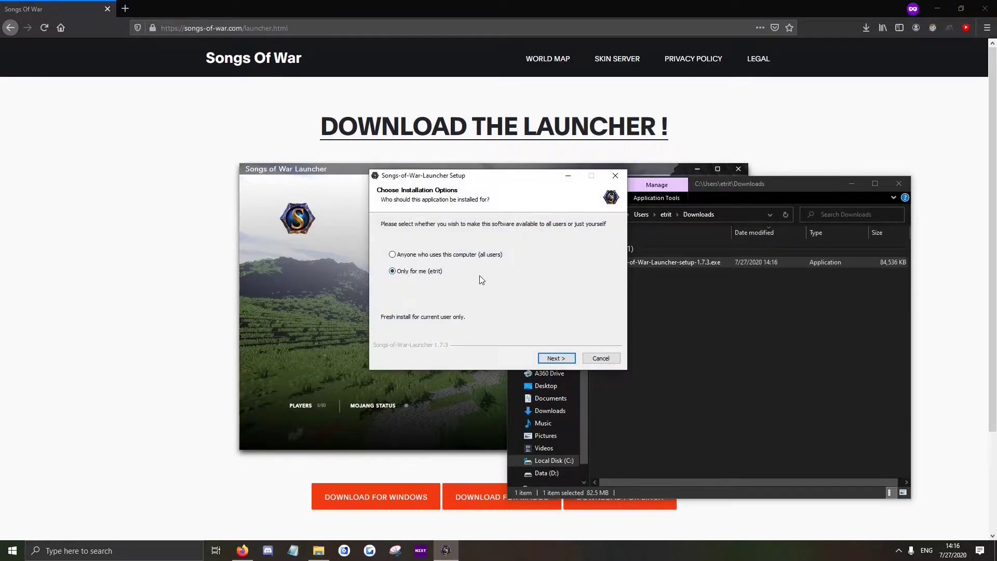
# Install the launcher only for the current user in the default folder and finish setup.
pyautogui.click(556, 358)
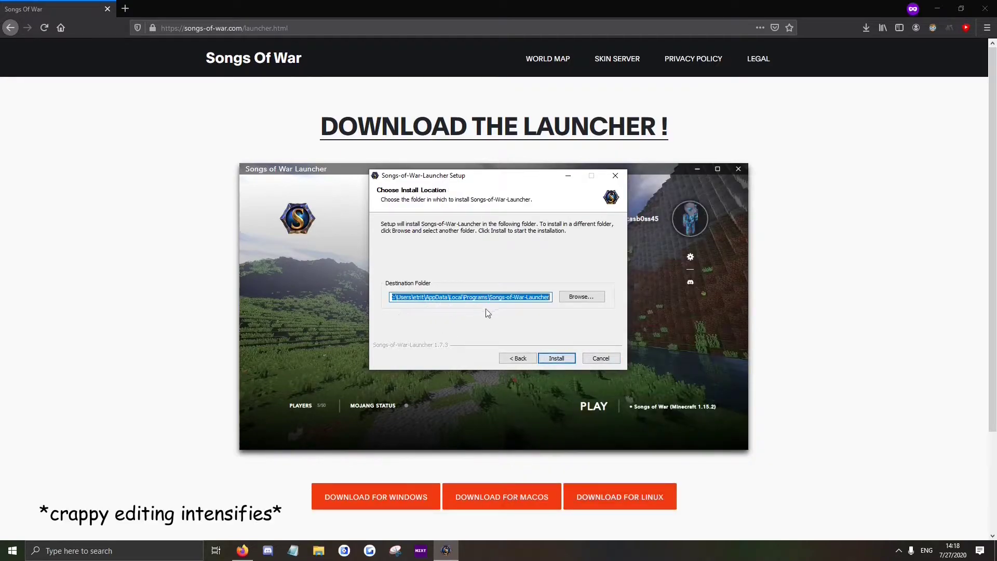
pyautogui.click(557, 359)
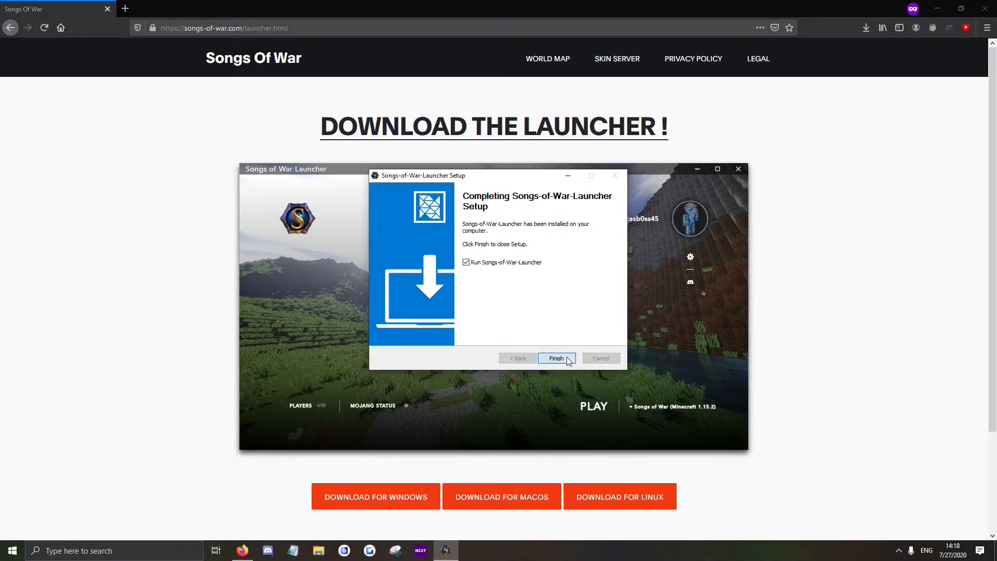
pyautogui.click(566, 357)
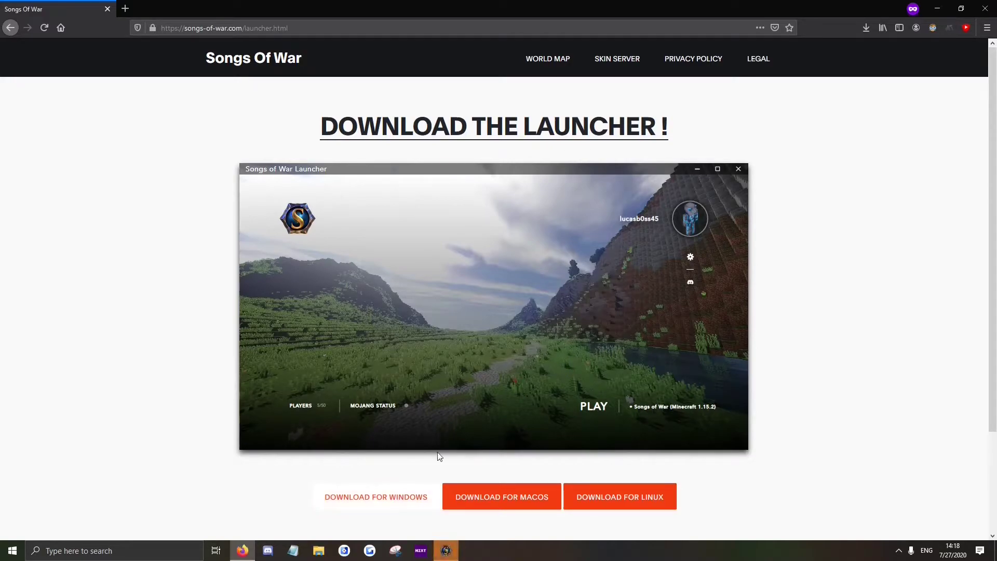
# Continue past the welcome screen and log in with the Minecraft account email and password.
pyautogui.moveTo(446, 551)
pyautogui.click(445, 506)
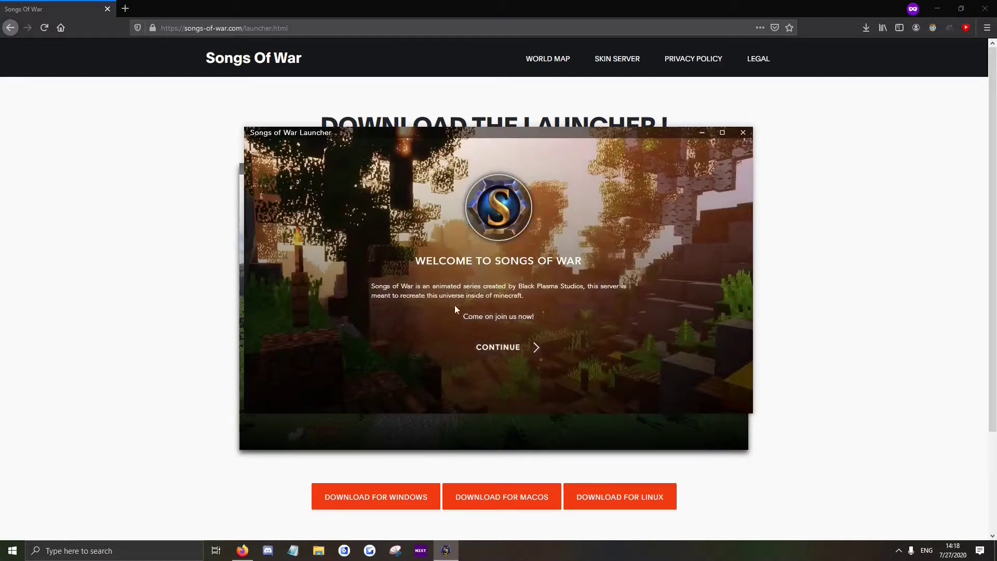
pyautogui.click(497, 347)
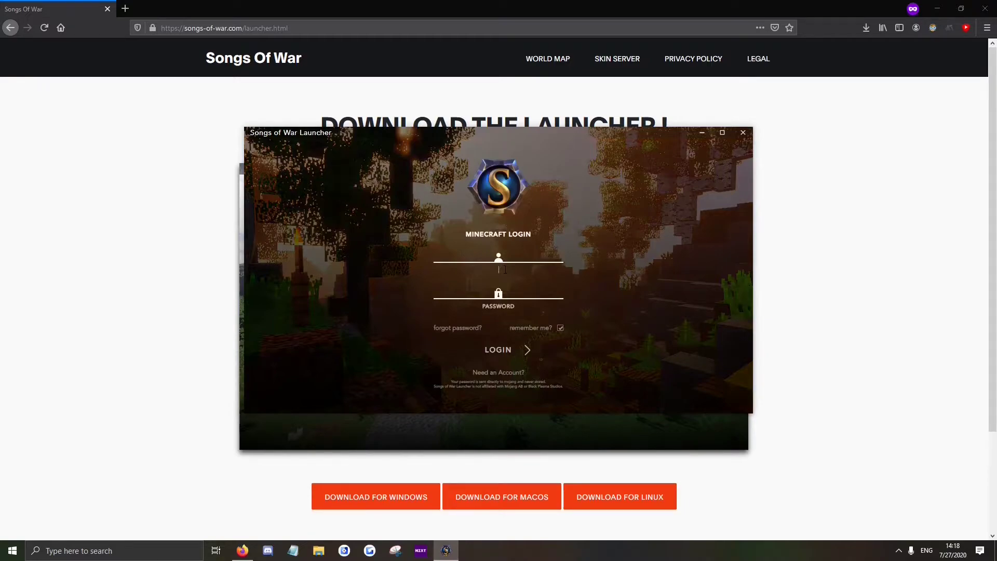
pyautogui.write('EXAMPLE@E')
pyautogui.write('XAMPLE.COM')
pyautogui.press('Tab')
pyautogui.write('assword')
pyautogui.click(499, 350)
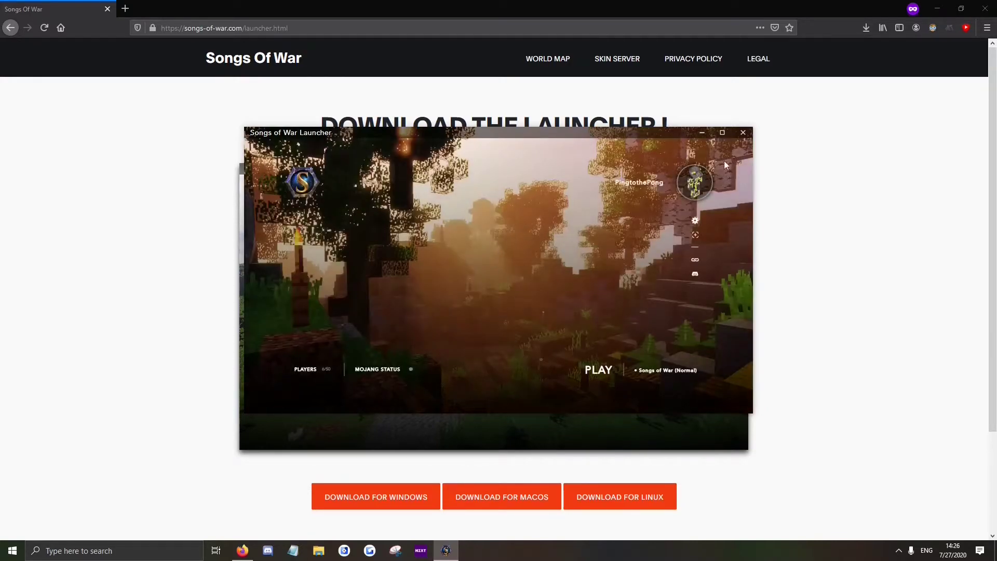
# Maximize the launcher and set the Minecraft game resolution to 1920 × 1080 in settings.
pyautogui.click(722, 133)
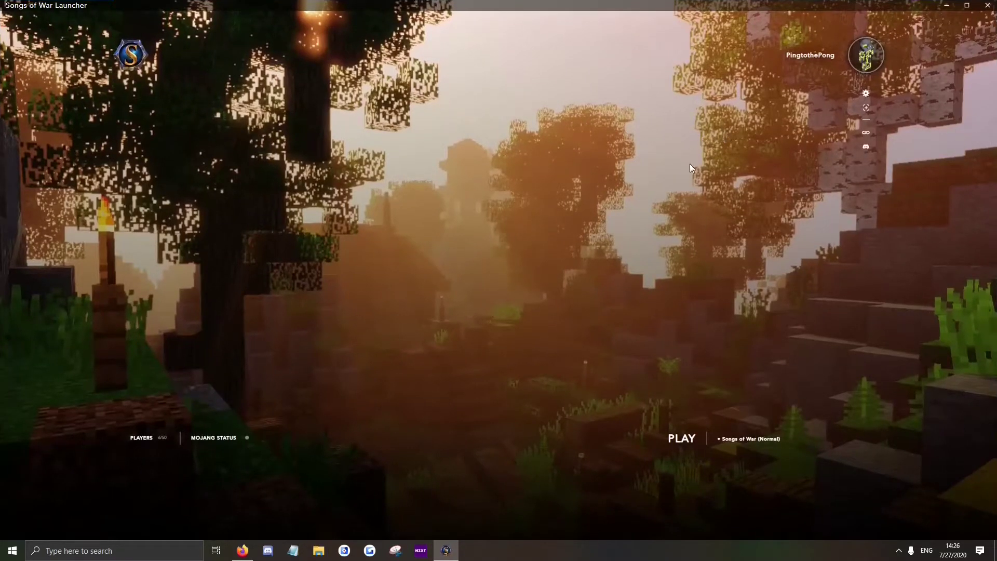
pyautogui.click(865, 92)
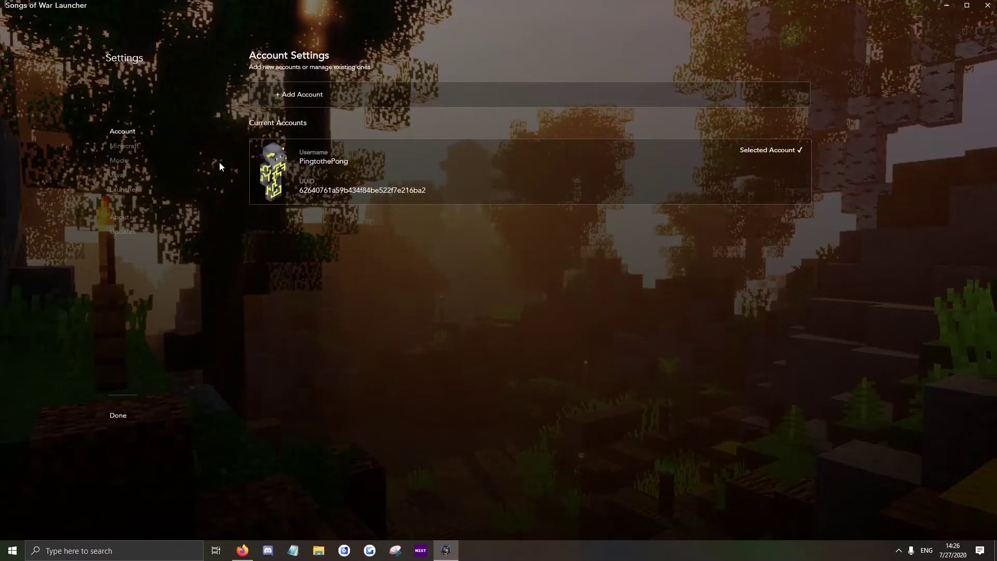
pyautogui.click(127, 146)
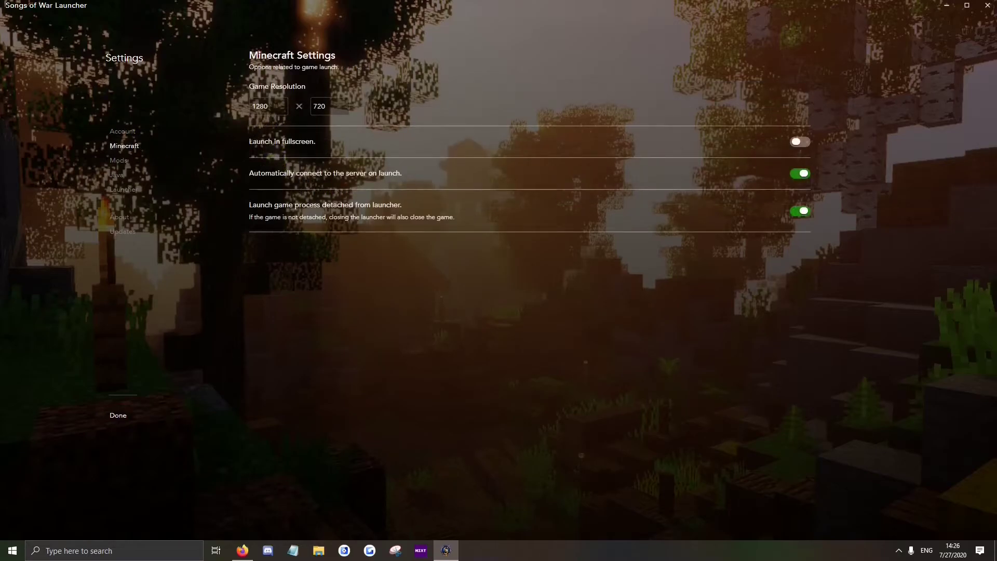
pyautogui.press('Tab')
pyautogui.write('1920')
pyautogui.press('Tab')
pyautogui.write('1080')
# Review mod settings, raise Java maximum RAM to 8.0G and minimum RAM, then close settings.
pyautogui.click(119, 159)
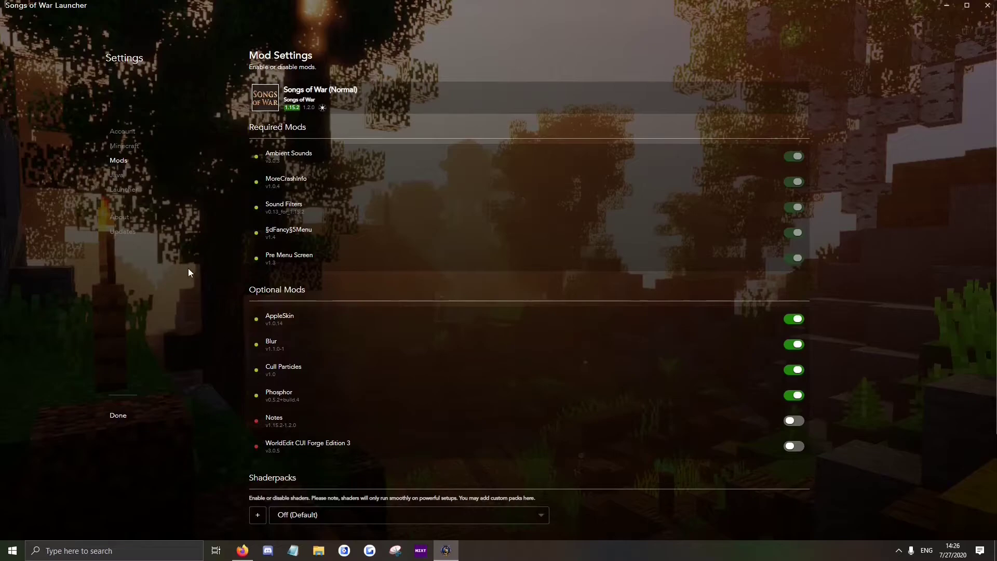
pyautogui.click(118, 174)
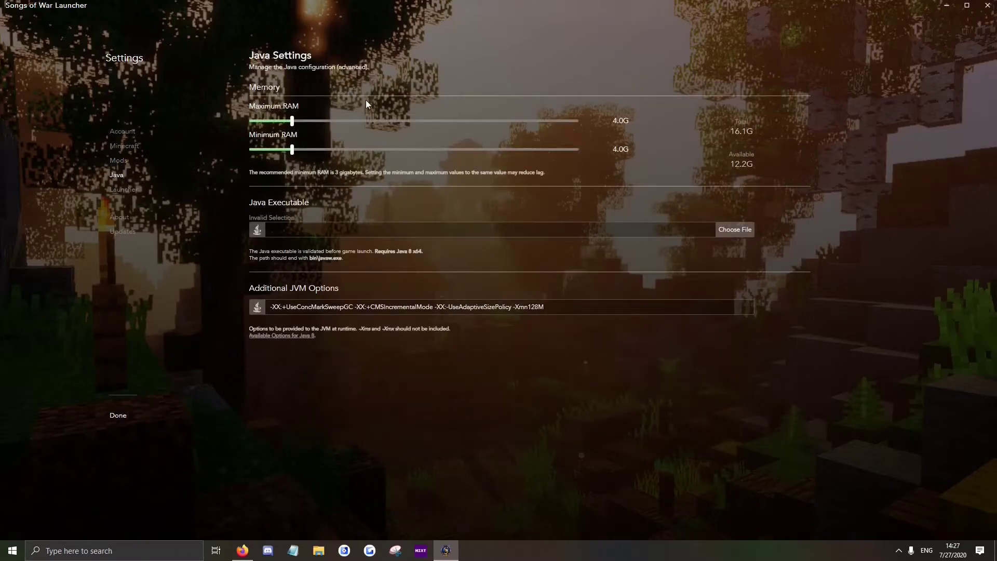
pyautogui.moveTo(292, 120); pyautogui.dragTo(456, 121)
pyautogui.moveTo(292, 150); pyautogui.dragTo(456, 150)
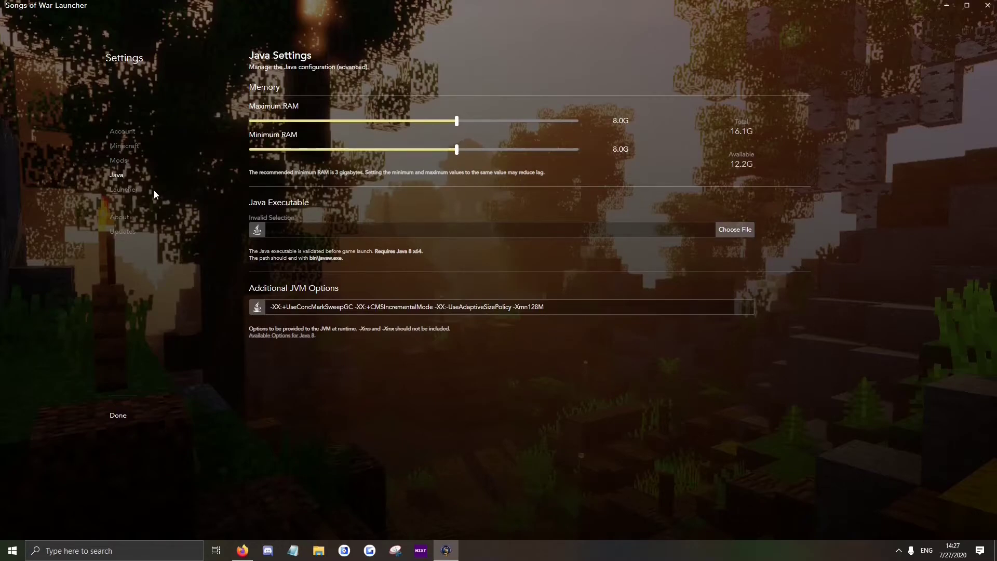
pyautogui.click(124, 190)
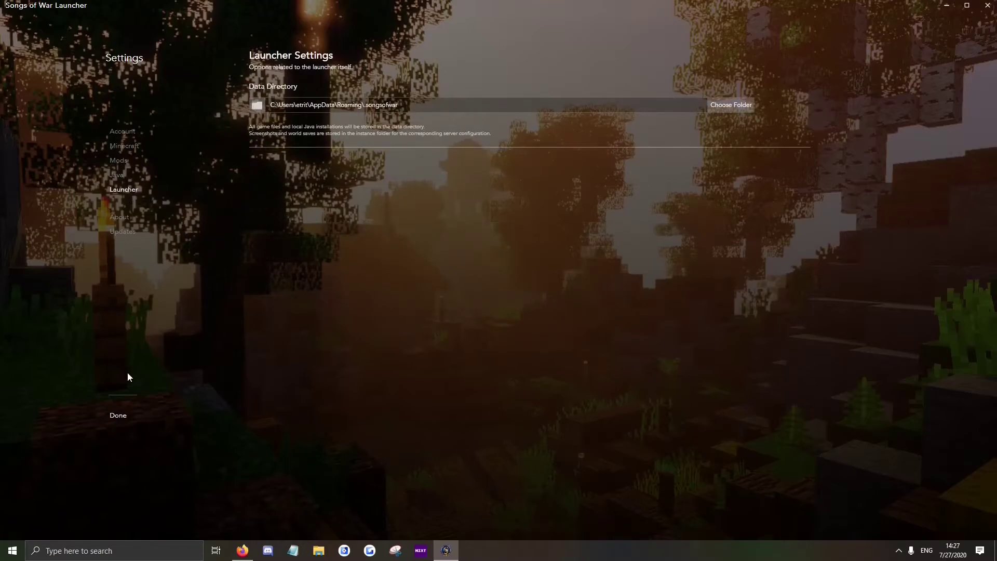
pyautogui.click(118, 416)
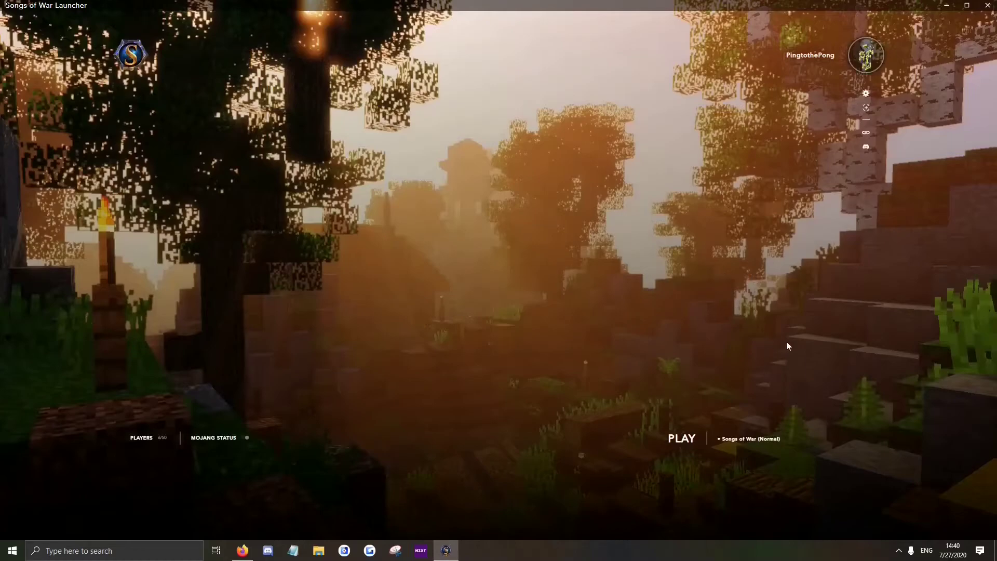
# Choose Songs of War (High) from the list of available servers.
pyautogui.click(748, 439)
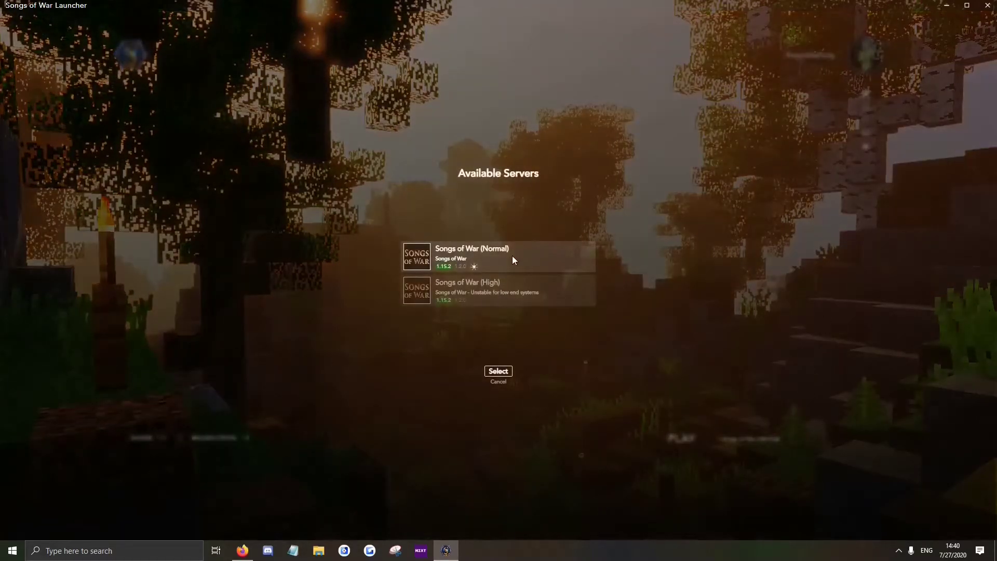
pyautogui.click(459, 295)
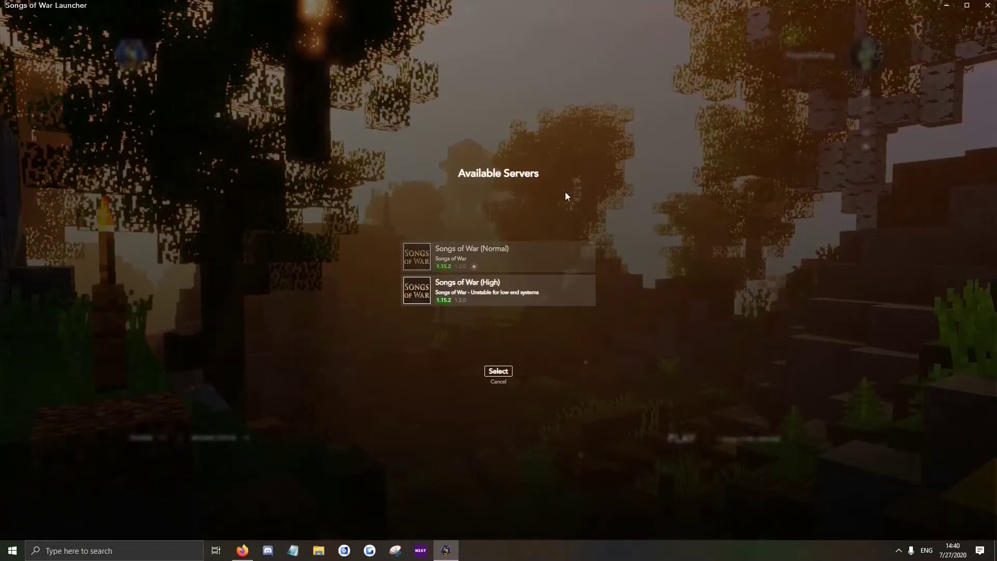
# Confirm the High server, start PLAY, and let the launcher install the missing Java 8.
pyautogui.click(499, 373)
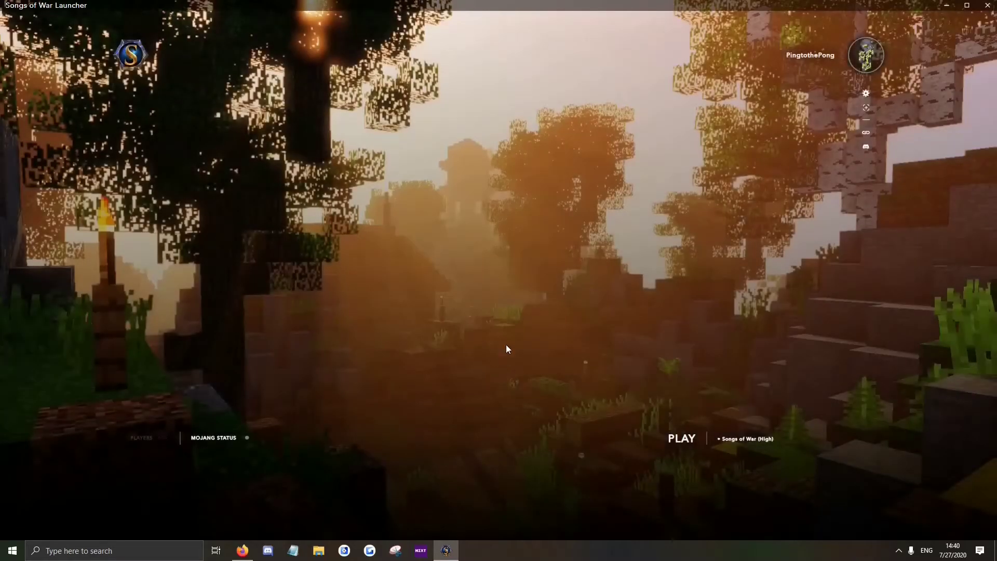
pyautogui.click(683, 438)
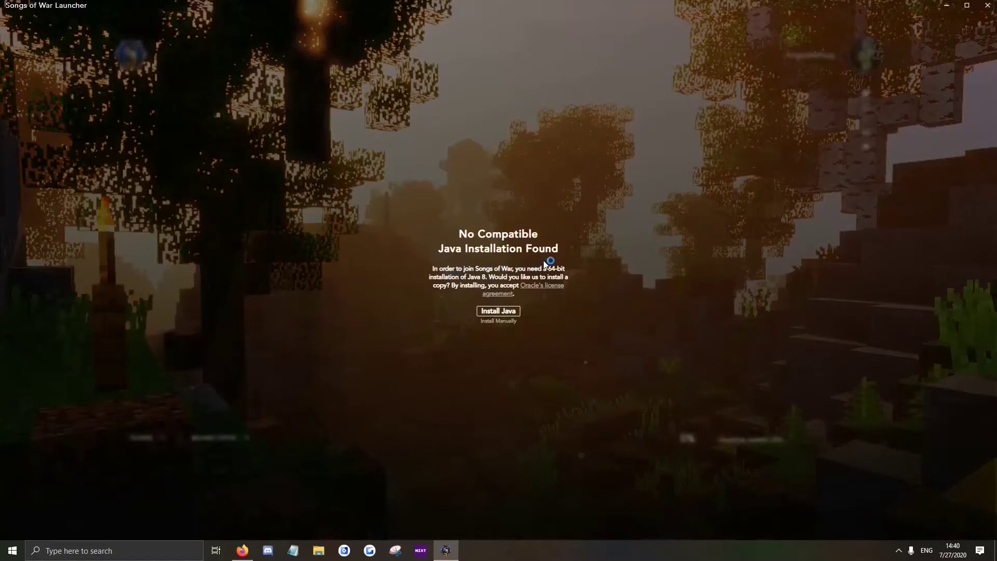
pyautogui.click(506, 313)
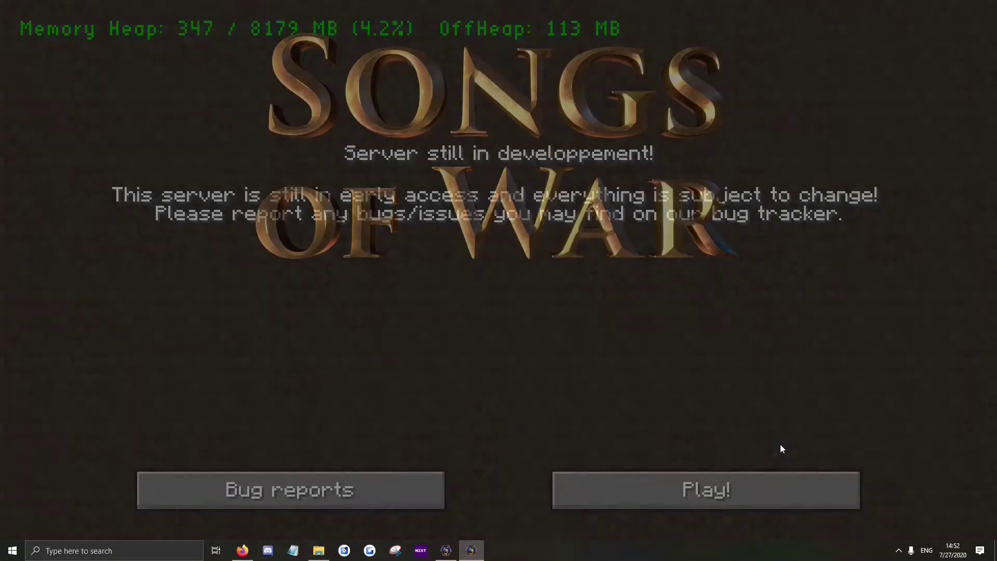
# Visit Options and return, then join the Songs of War server from the main menu.
pyautogui.click(826, 479)
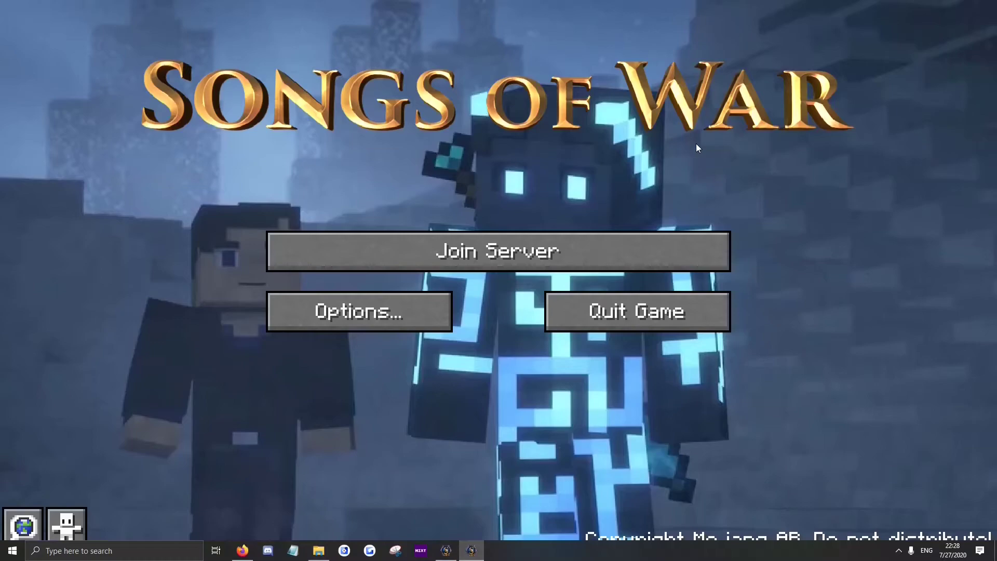
pyautogui.click(328, 315)
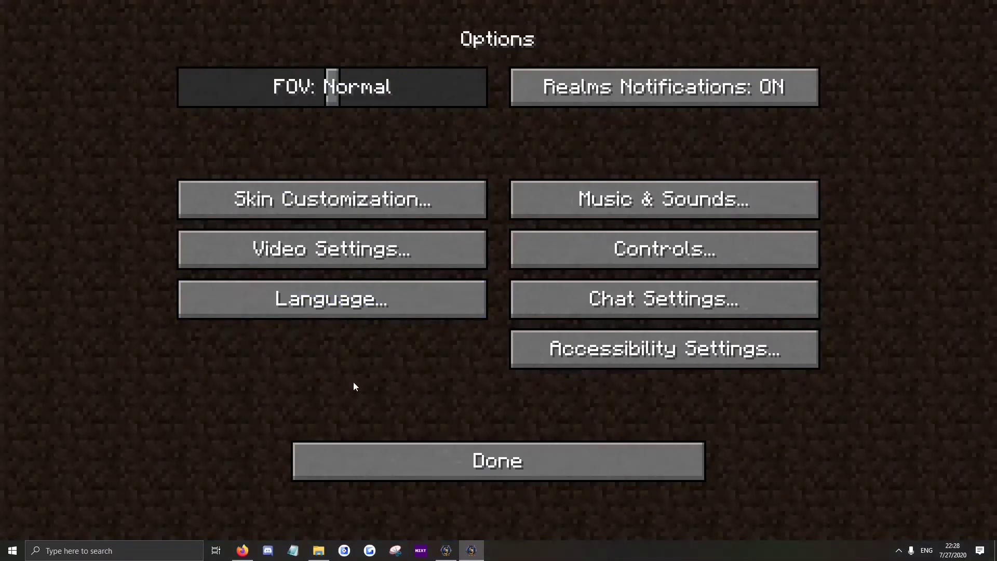
pyautogui.click(446, 450)
pyautogui.click(464, 249)
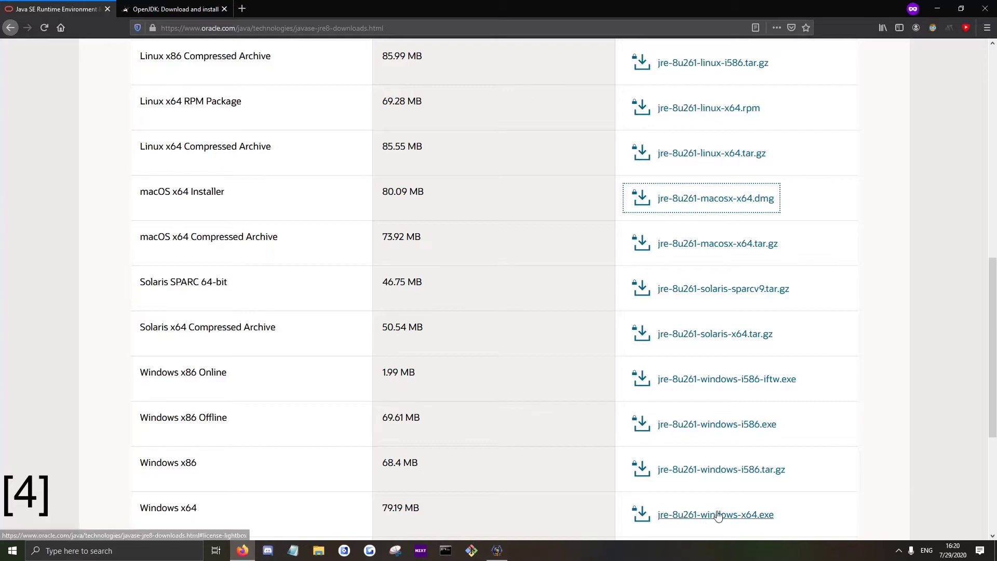
# Browse the Oracle JRE 8 downloads and the openjdk-8-jre apt-get command, then return to the launcher.
pyautogui.moveTo(716, 515)
pyautogui.mouseDown()
pyautogui.moveTo(849, 526)
pyautogui.moveTo(856, 499)
pyautogui.mouseUp()
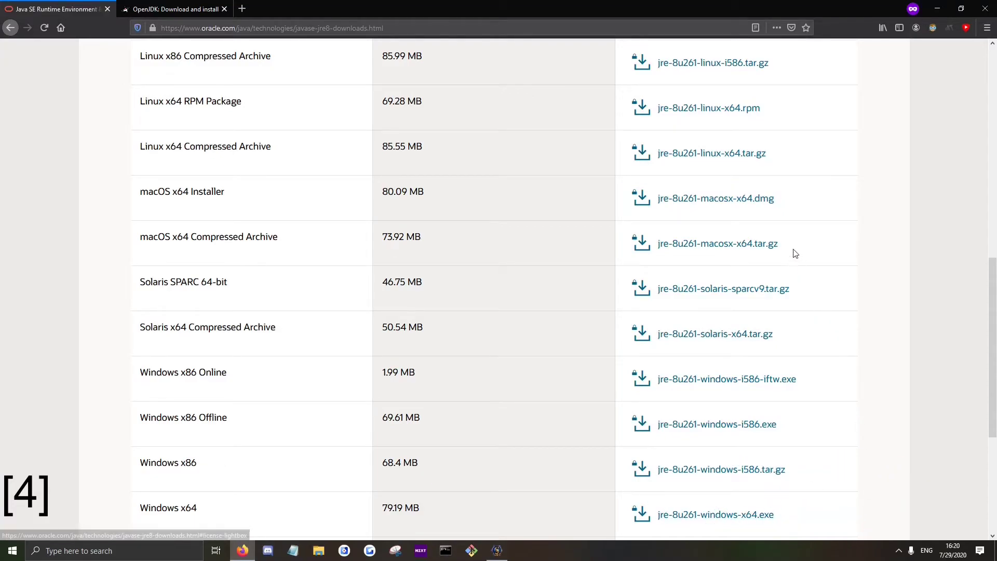
pyautogui.moveTo(715, 198); pyautogui.dragTo(858, 197)
pyautogui.click(175, 9)
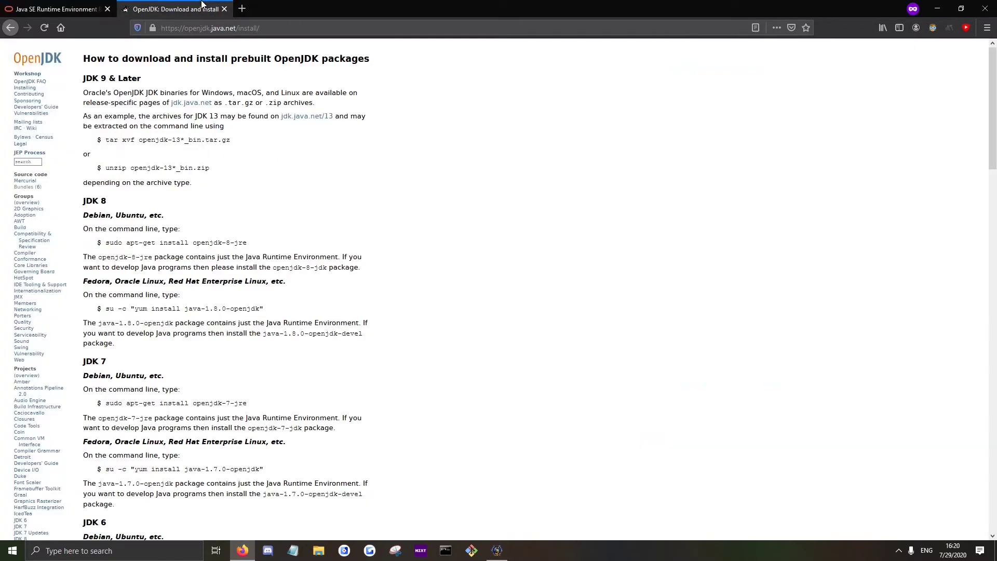
pyautogui.tripleClick(220, 243)
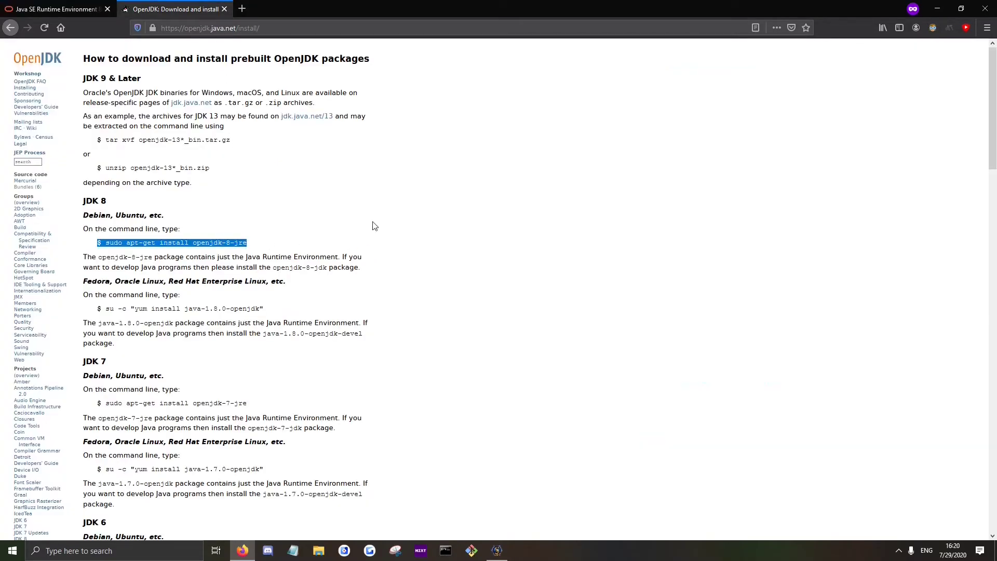
pyautogui.click(386, 230)
pyautogui.click(496, 551)
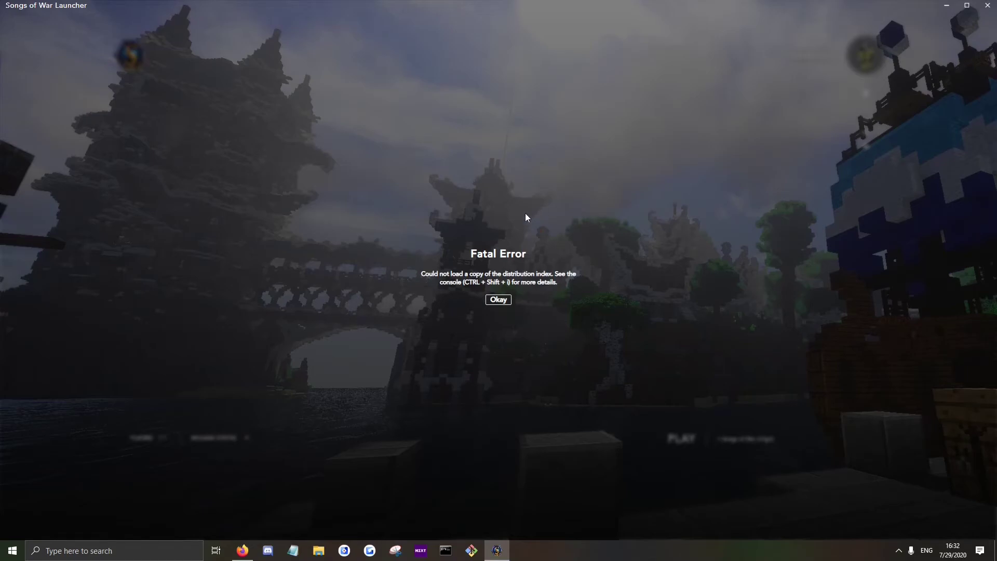
# Bring up the Songs of War website, then dismiss the launcher's Download Error message.
pyautogui.click(243, 551)
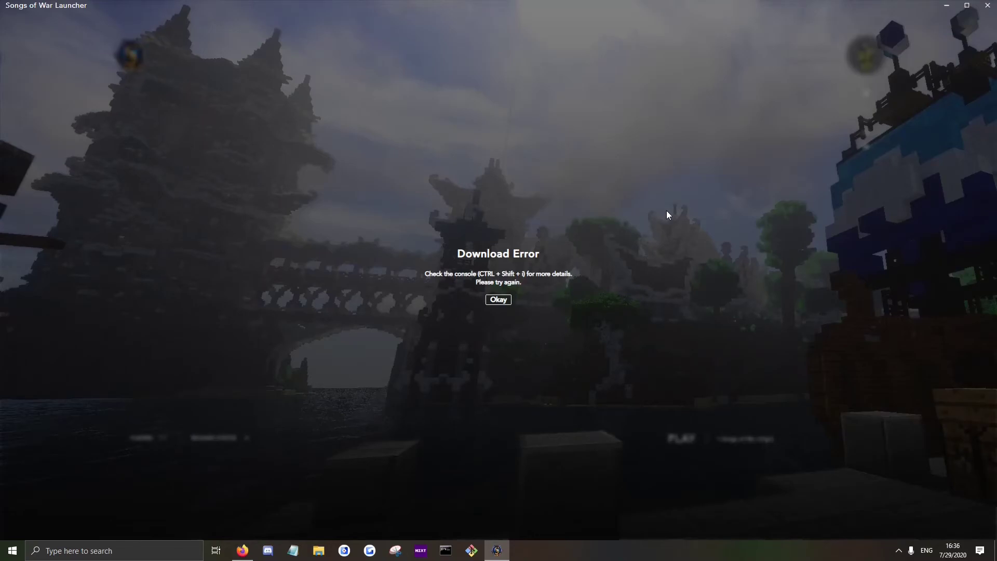
pyautogui.click(499, 300)
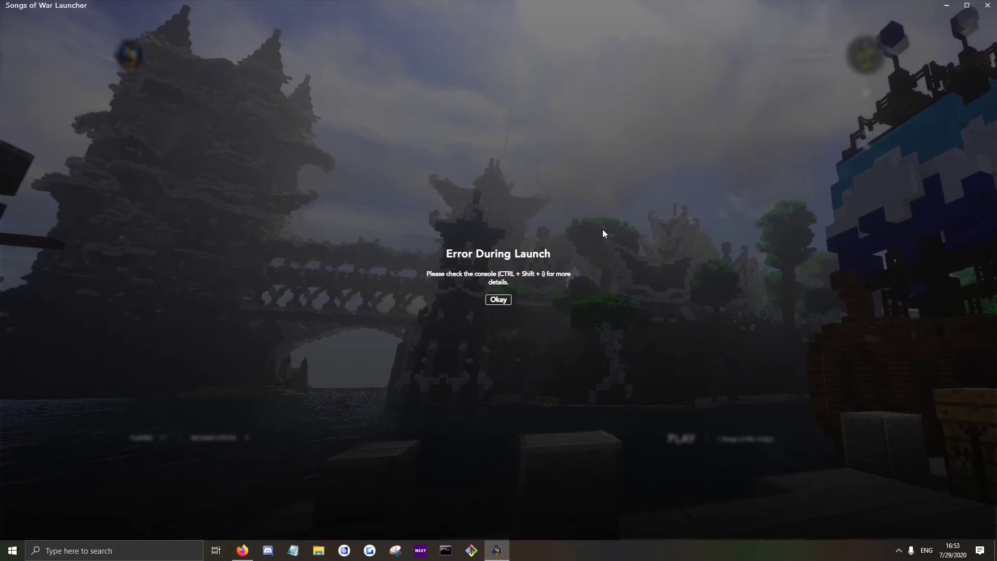
# Dismiss the launch error, then save the developer console messages as a log file on the Desktop.
pyautogui.click(499, 300)
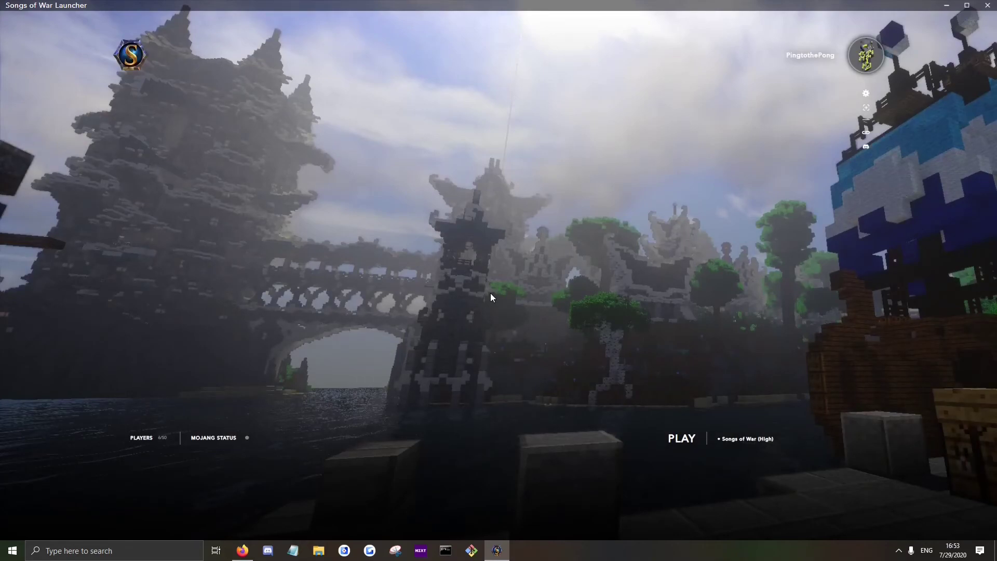
pyautogui.hotkey('ctrl', 'shift', 'i')
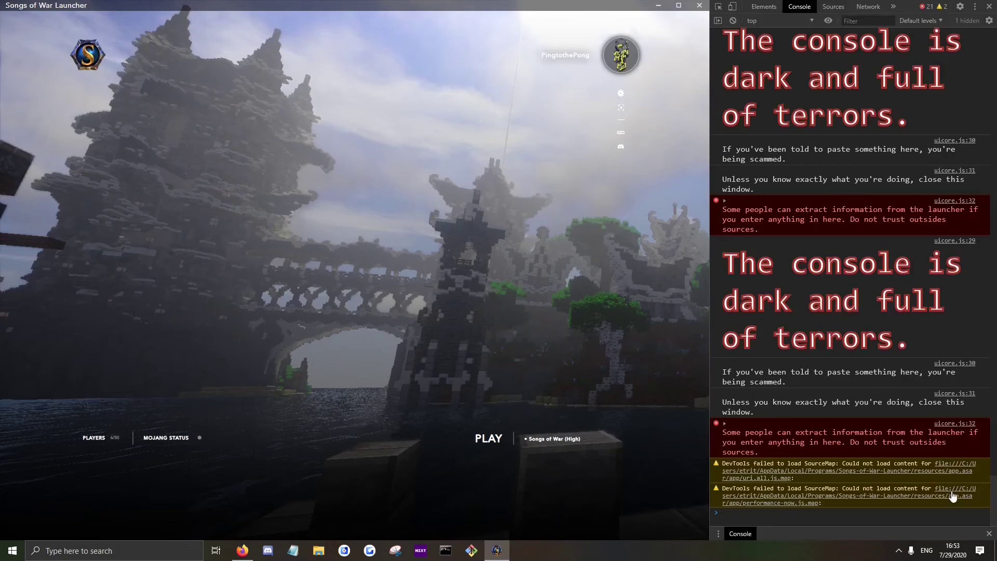
pyautogui.rightClick(854, 403)
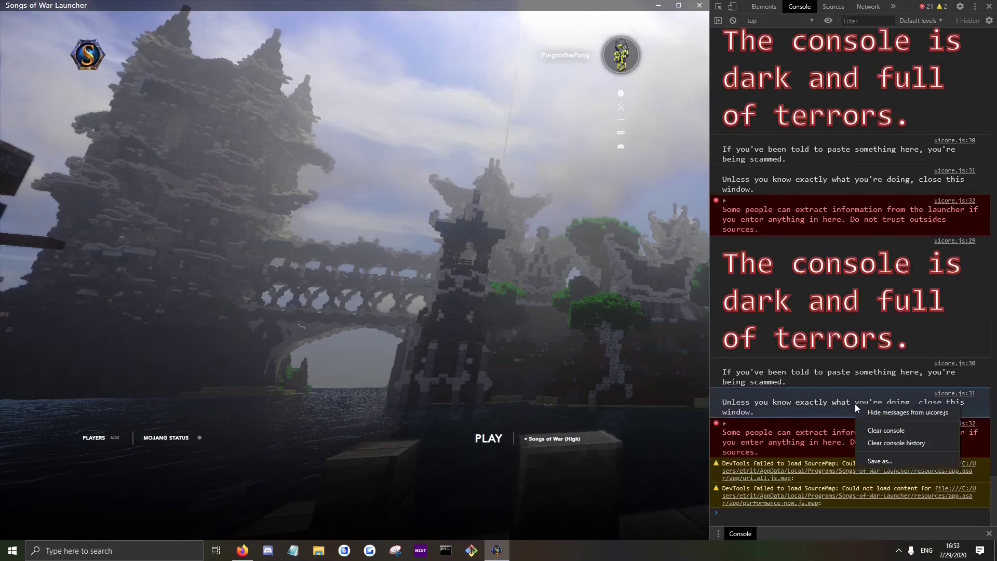
pyautogui.click(879, 461)
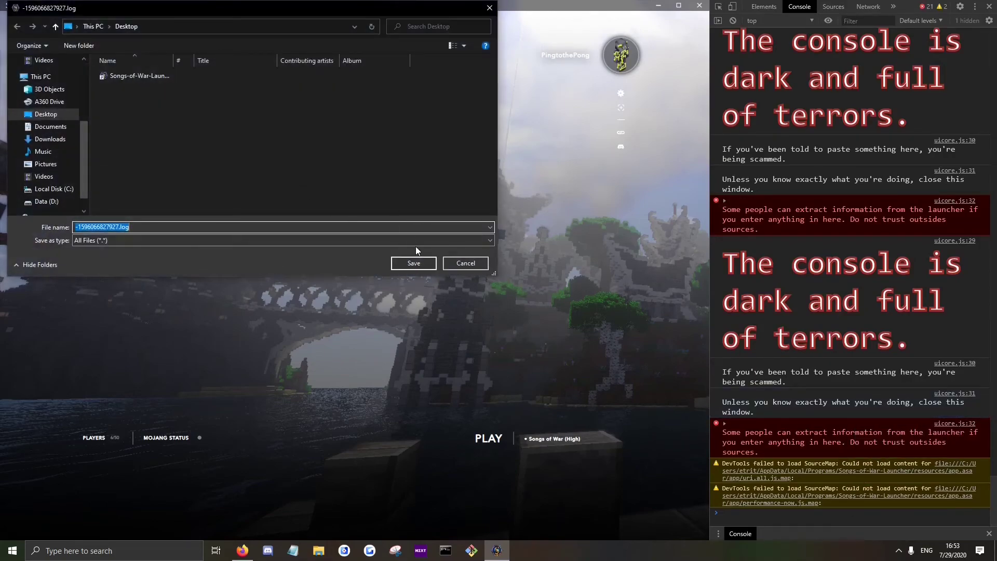
pyautogui.click(414, 263)
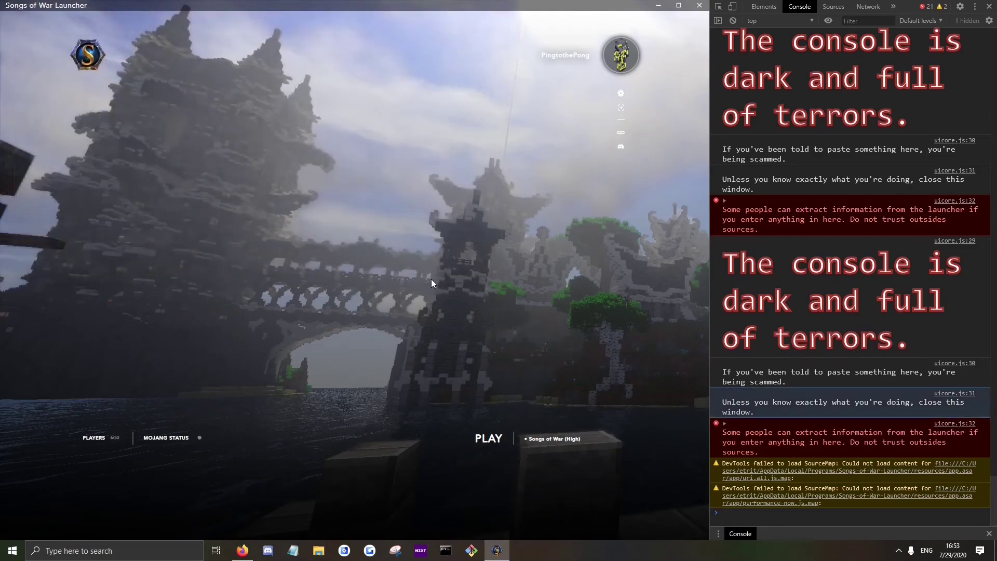
# Navigate File Explorer via %appdata% into .songsofwar > instances.
pyautogui.click(319, 550)
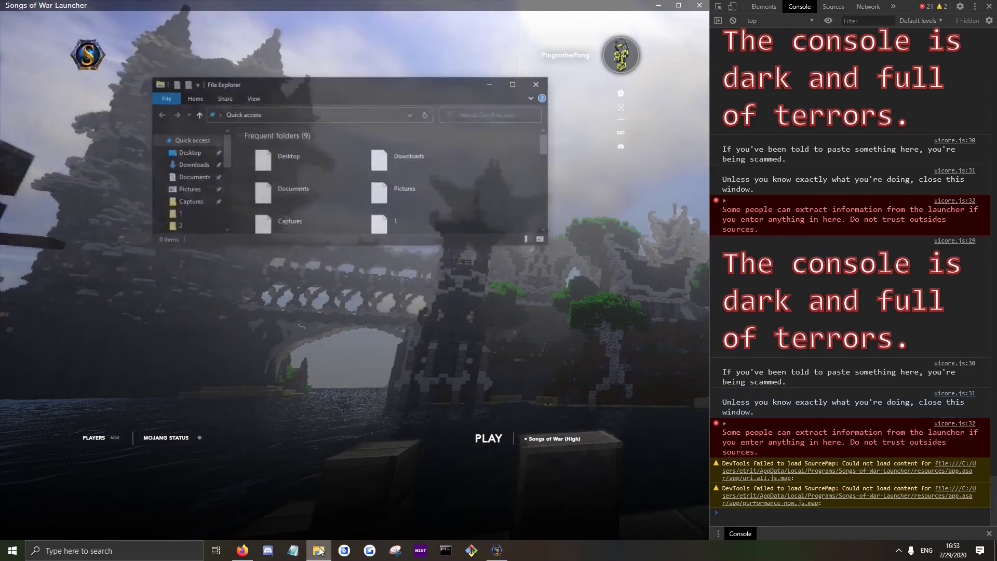
pyautogui.click(312, 115)
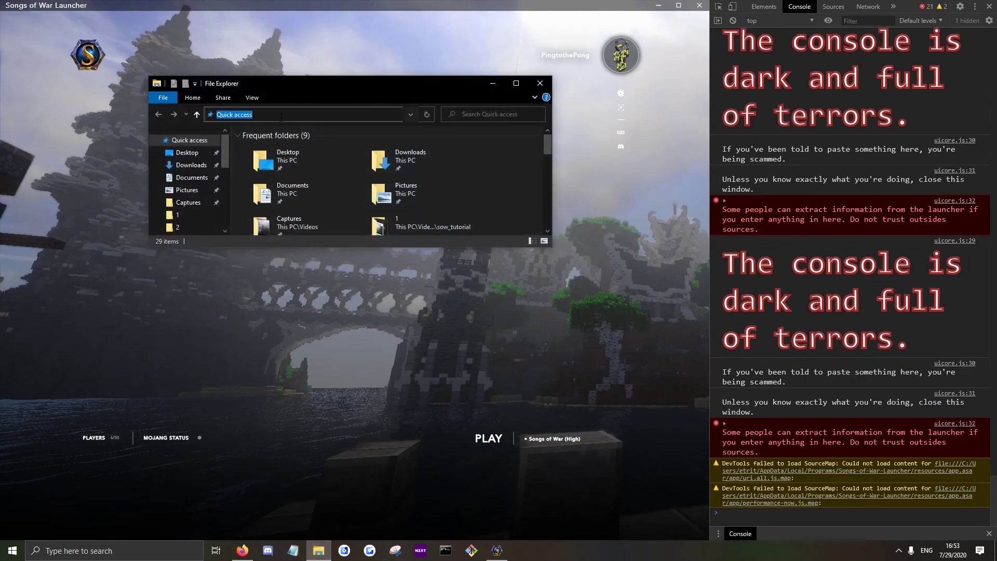
pyautogui.write('%appdata')
pyautogui.write('%')
pyautogui.press('Return')
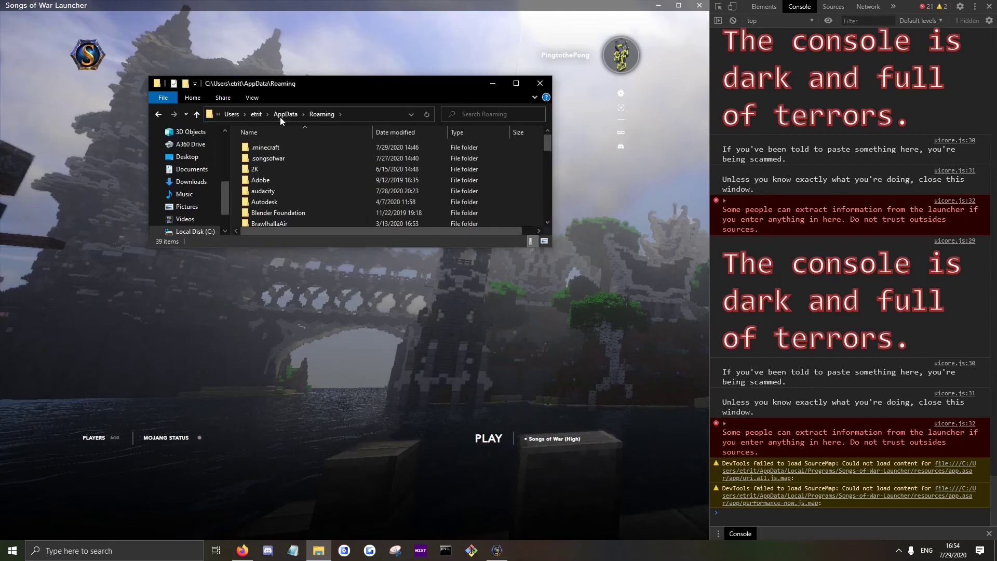
pyautogui.doubleClick(288, 157)
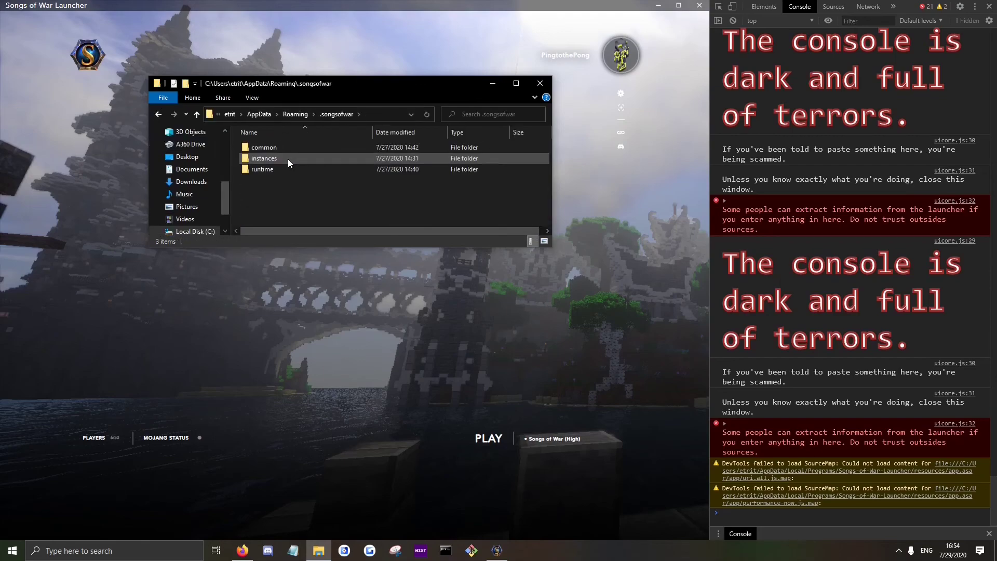
pyautogui.doubleClick(287, 159)
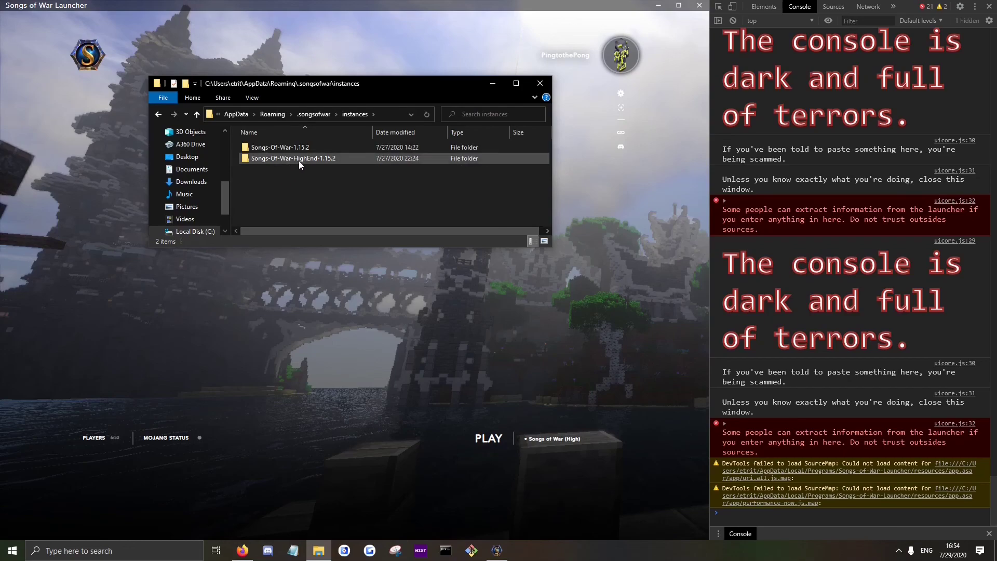
# Enter the Songs-Of-War-HighEnd-1.15.2 logs folder and drag latest.log out.
pyautogui.doubleClick(298, 161)
pyautogui.doubleClick(286, 182)
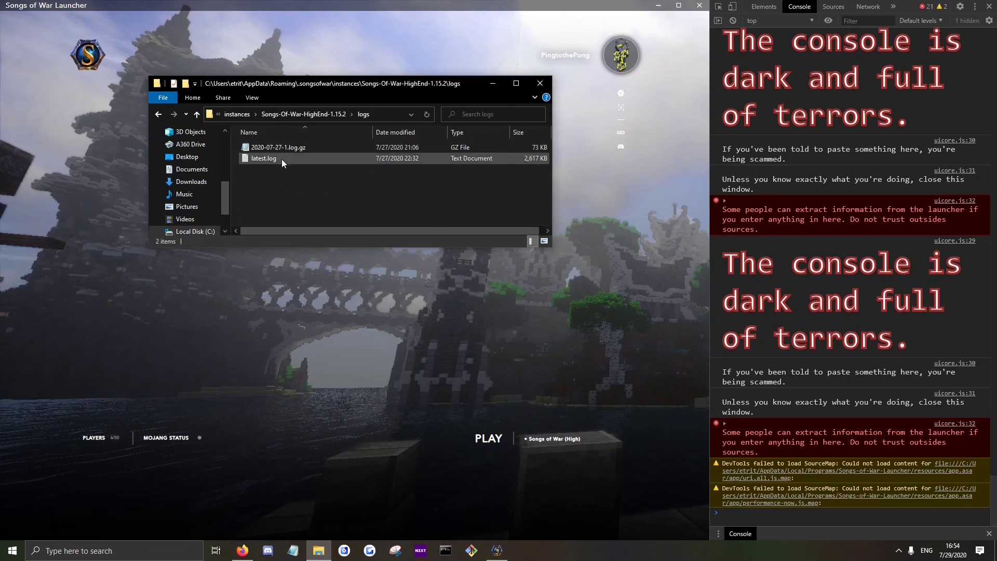
pyautogui.click(282, 159)
pyautogui.moveTo(275, 166); pyautogui.dragTo(306, 205)
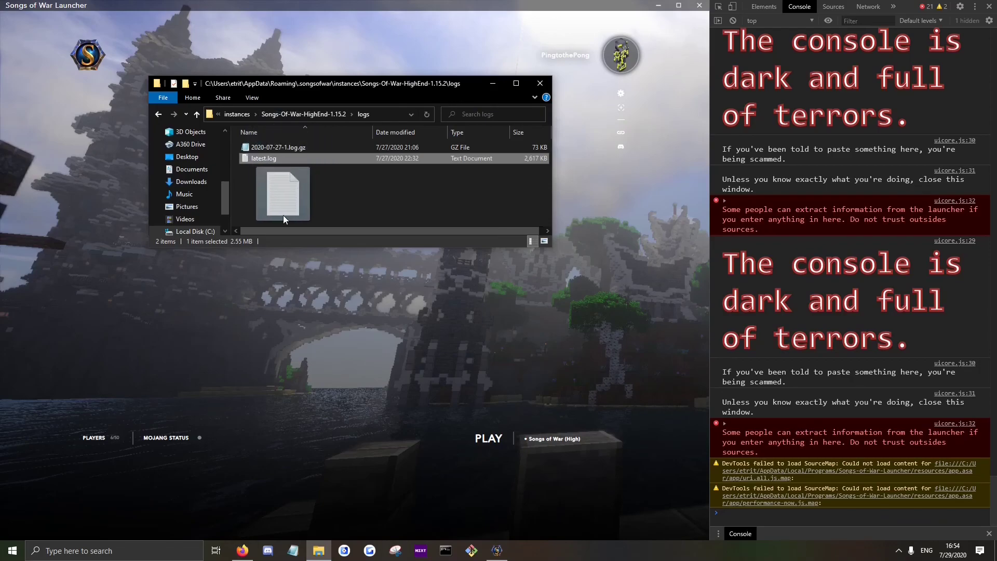